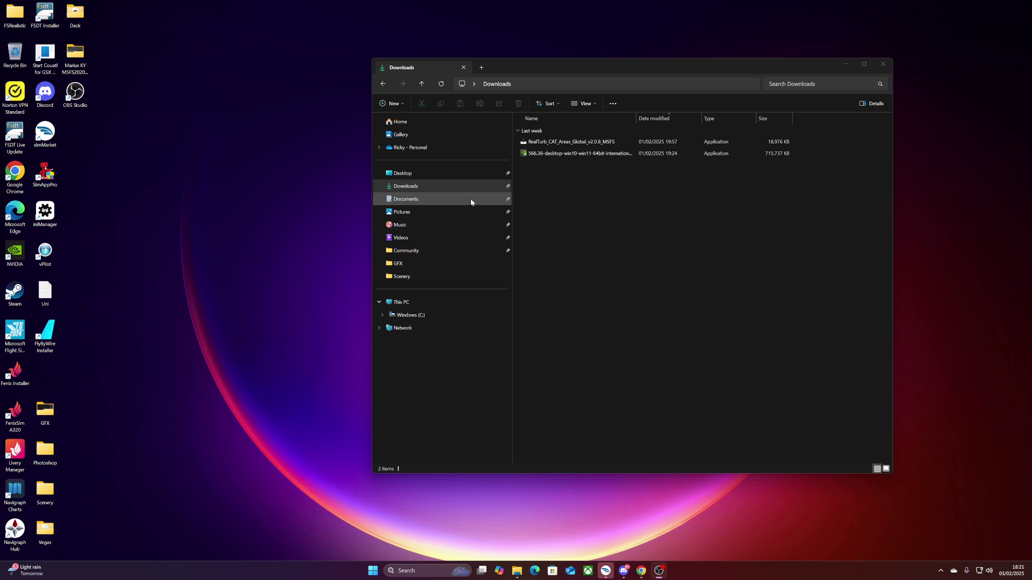
Select the 566.36 driver installer in Downloads and reveal the hidden system-tray icons
click(632, 237)
click(540, 155)
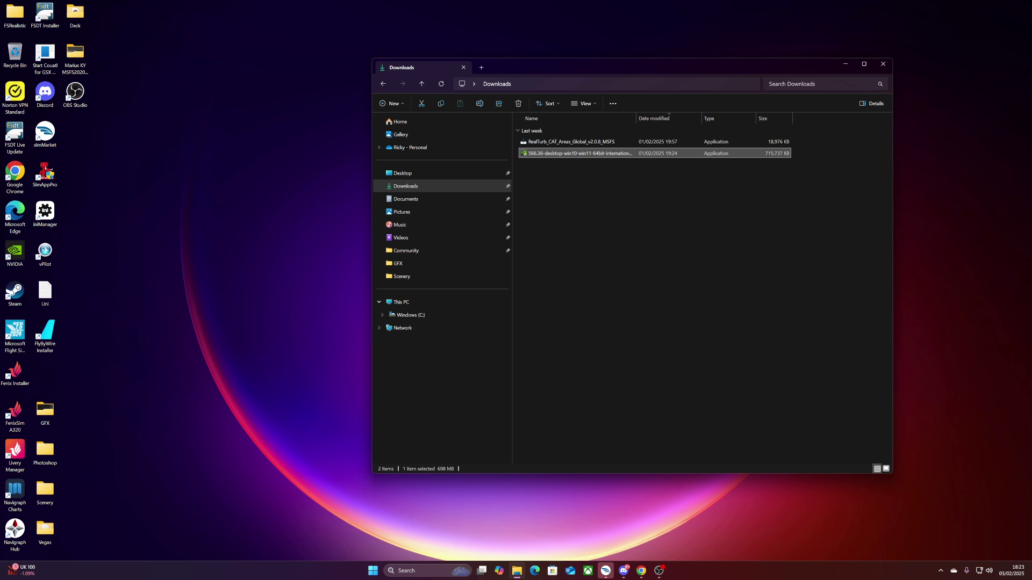
click(941, 570)
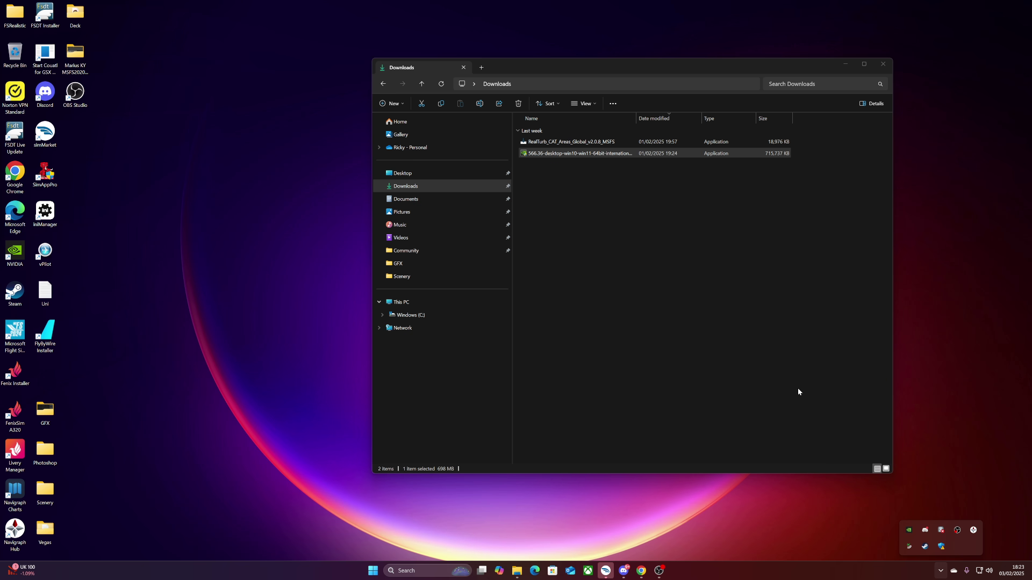
double_click(574, 156)
key(alt+Tab)
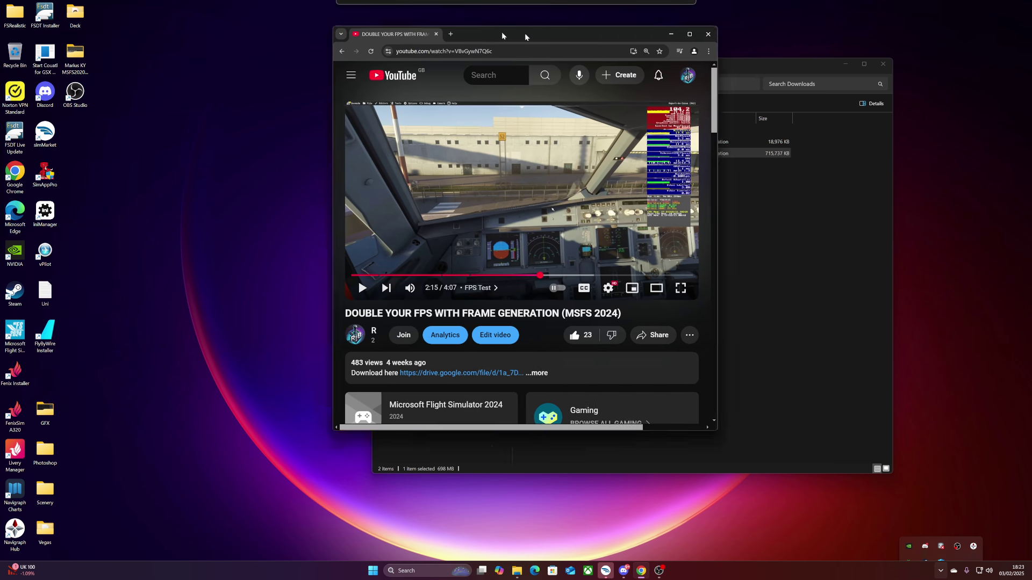
key(super+Up)
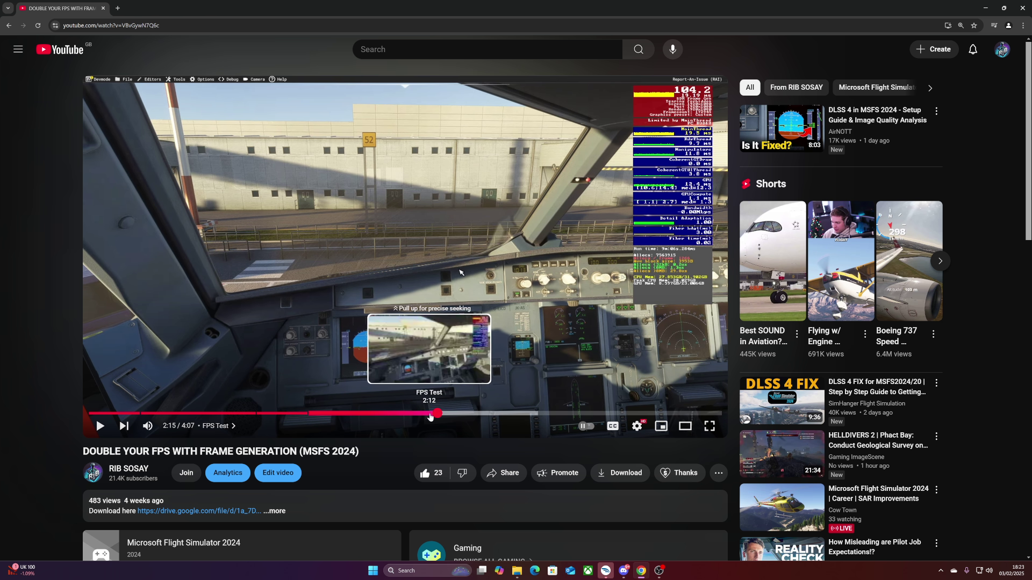
click(430, 414)
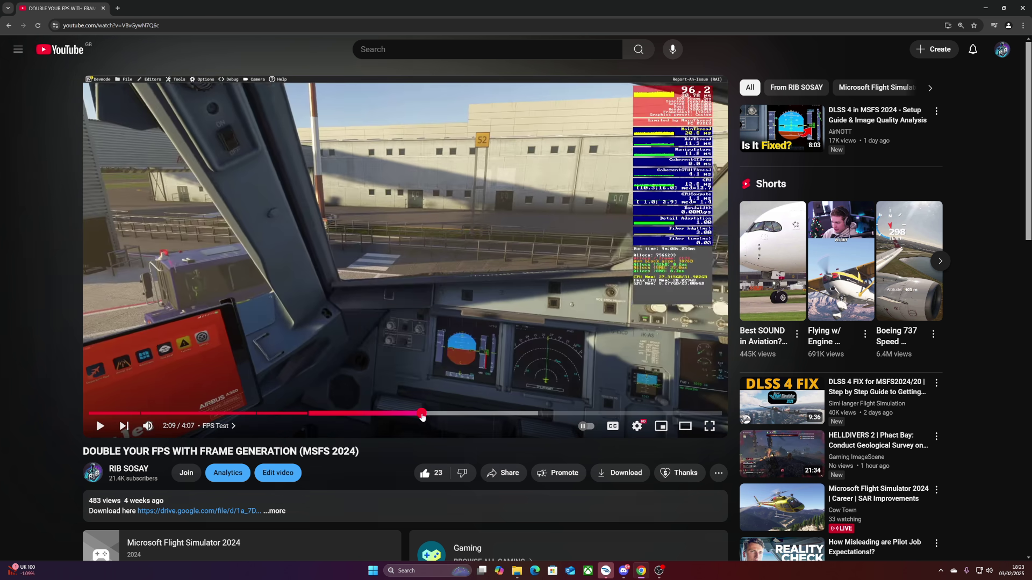
drag(418, 415, 393, 415)
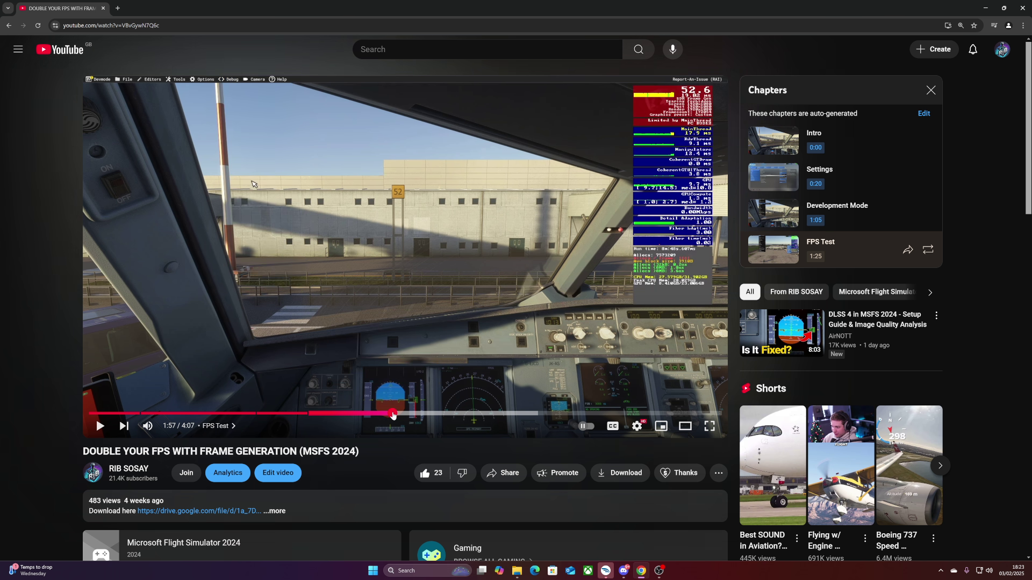
key(space)
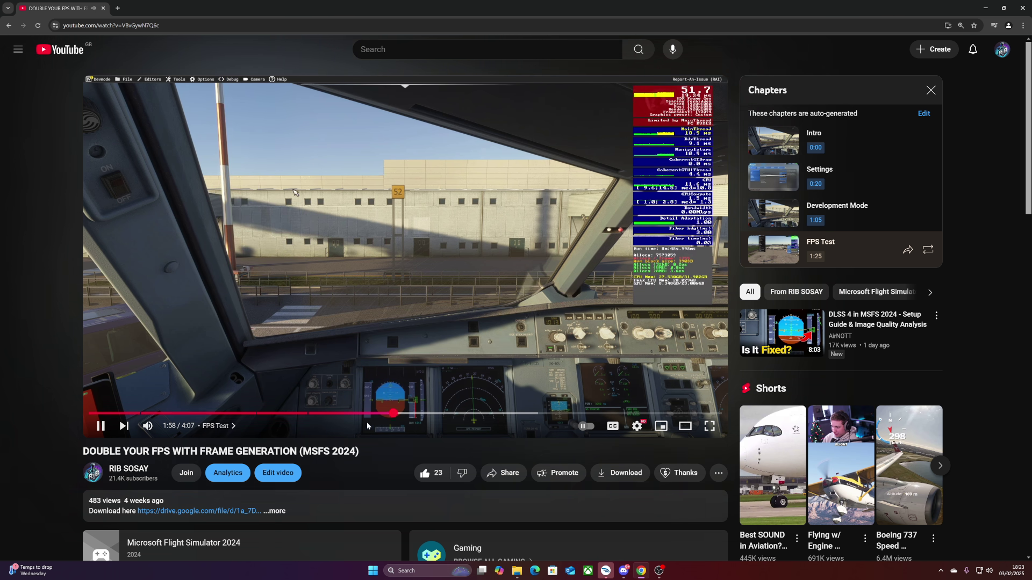
click(147, 426)
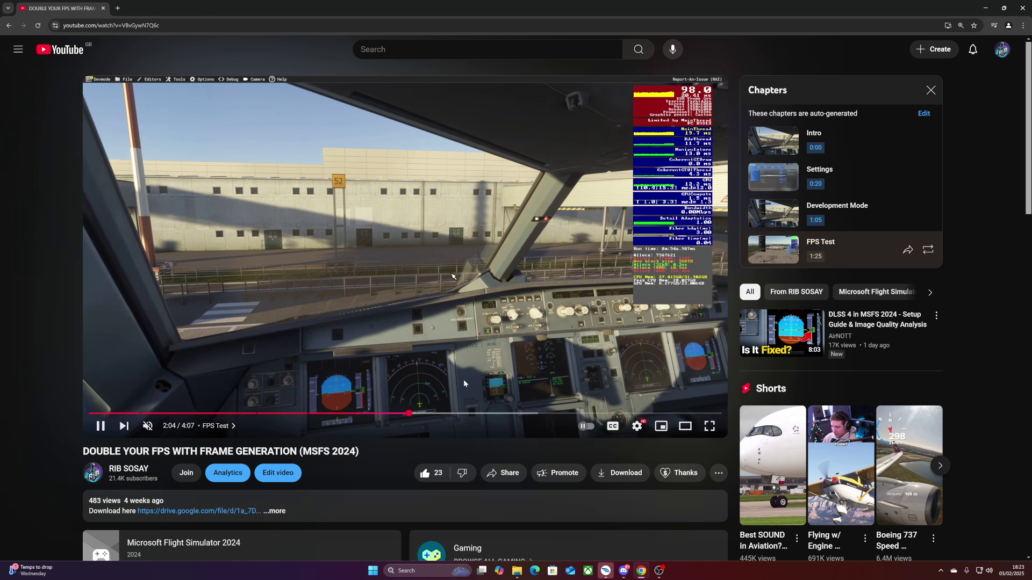
click(489, 345)
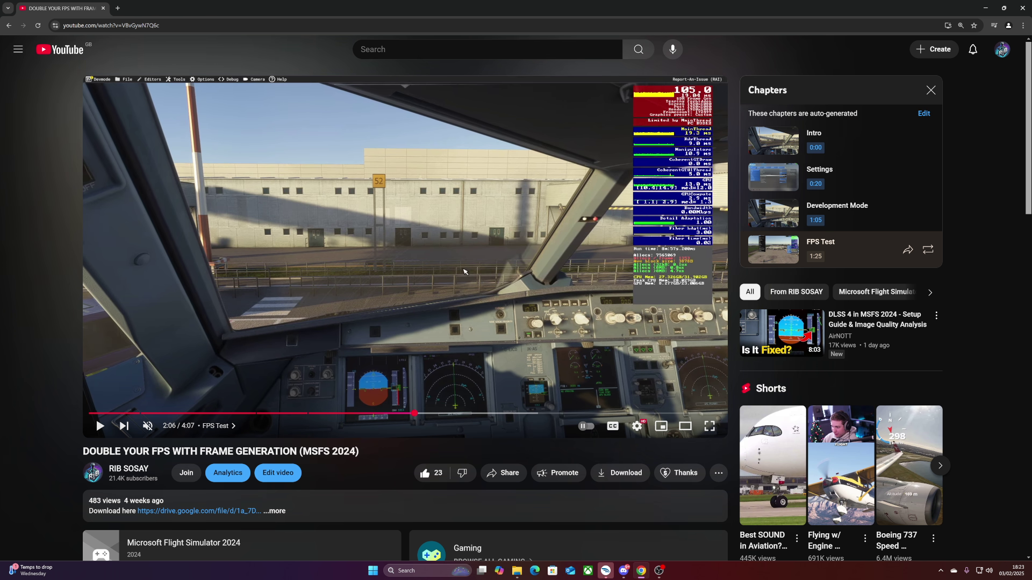
drag(359, 451, 282, 451)
click(283, 452)
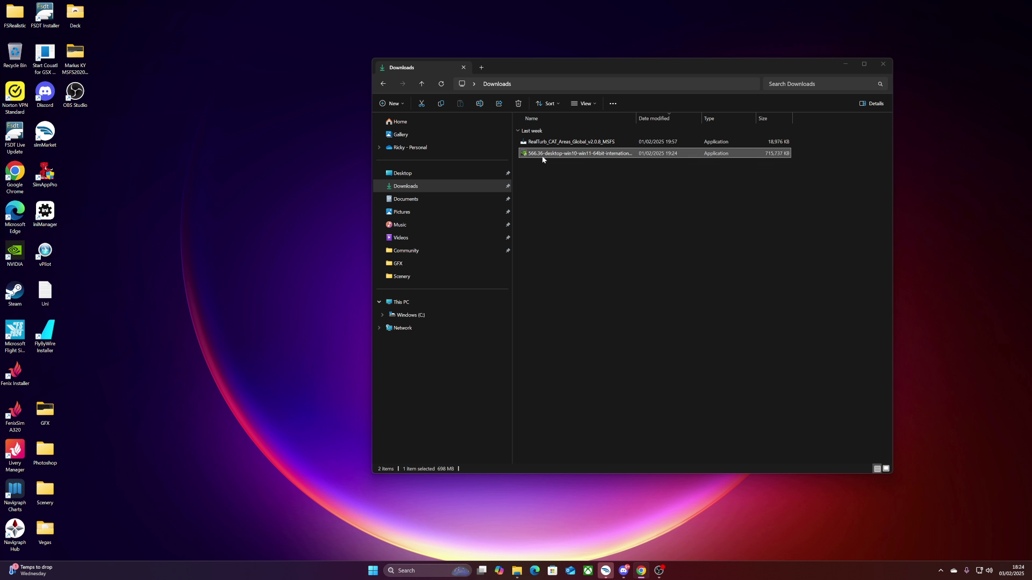
Launch the NVIDIA app from the tray and show Microsoft Flight Simulator 2024 under Graphics > Program Settings
click(941, 571)
click(906, 535)
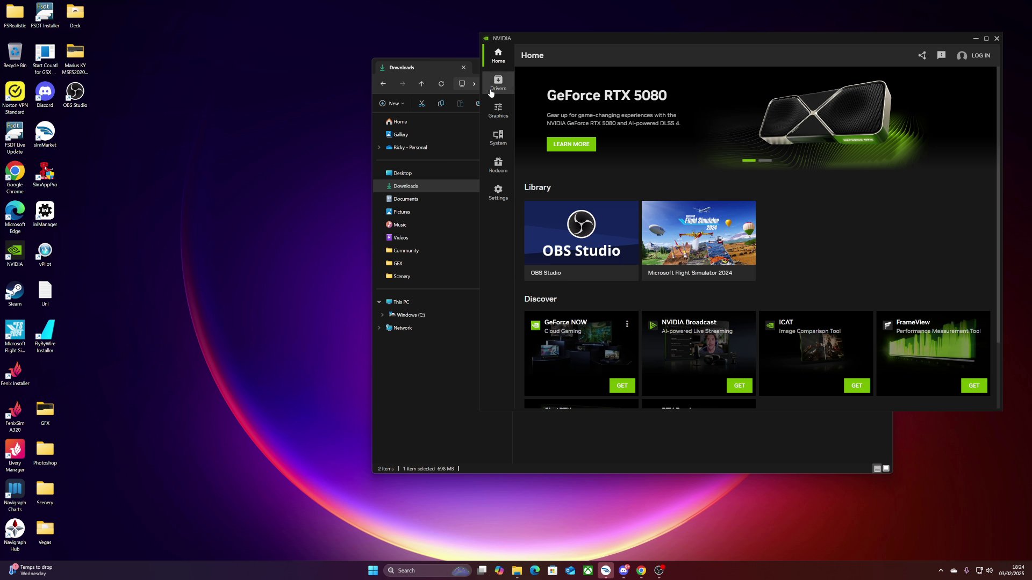
click(500, 110)
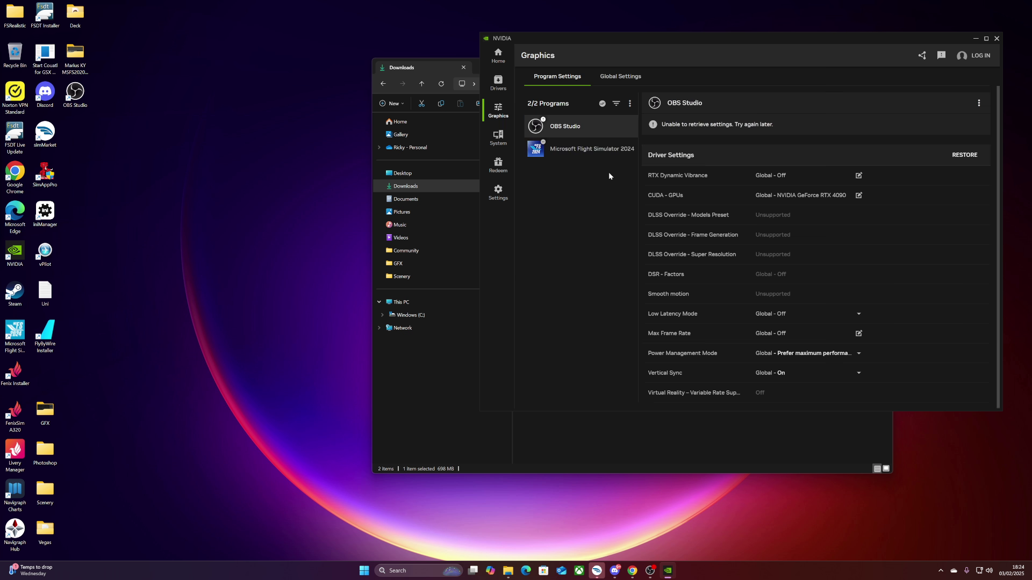
click(559, 154)
Make the NVIDIA window taller to show more of the game's current versus recommended values
scroll(784, 279, down, 3)
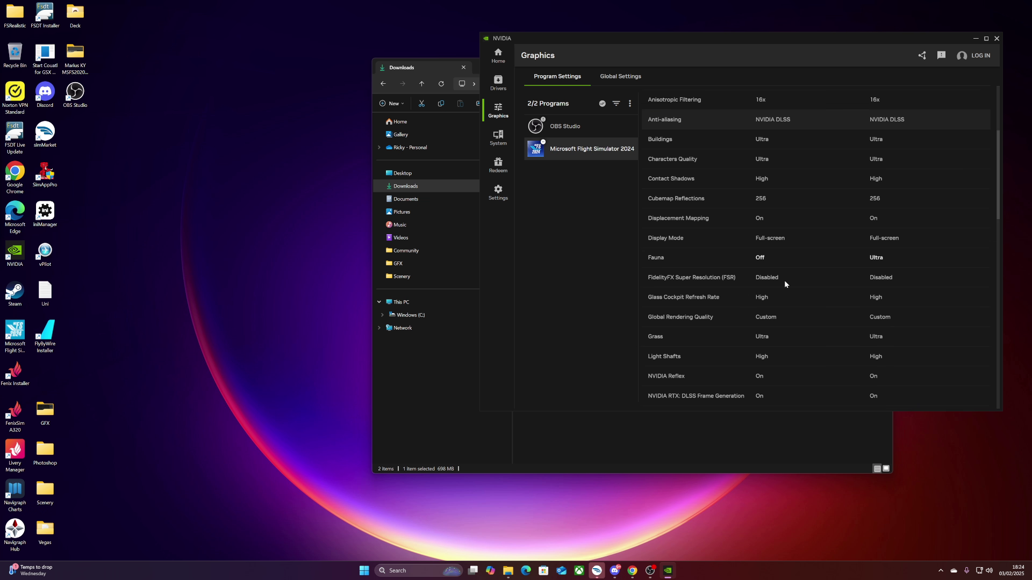
scroll(783, 280, up, 2)
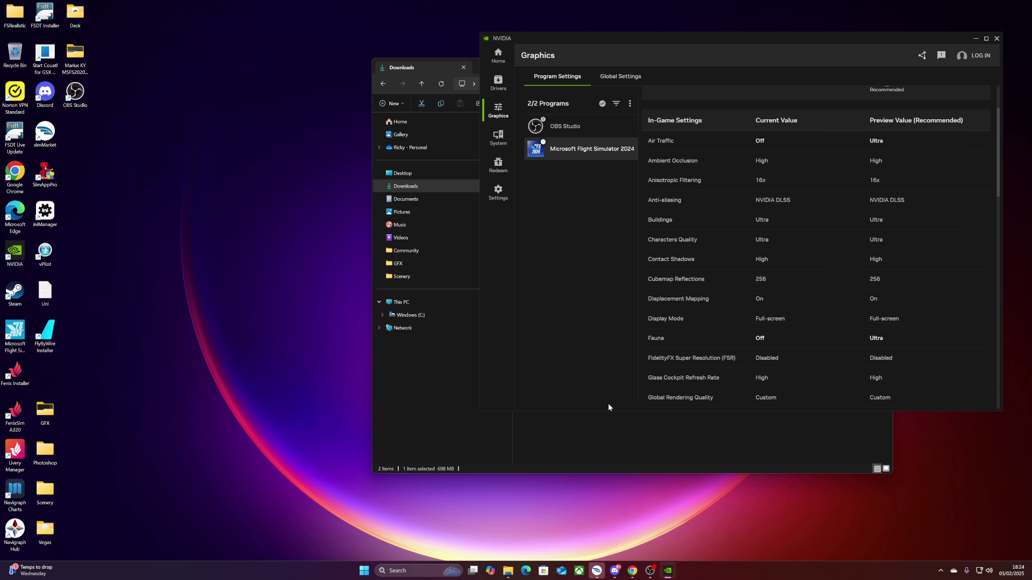
drag(516, 411, 508, 456)
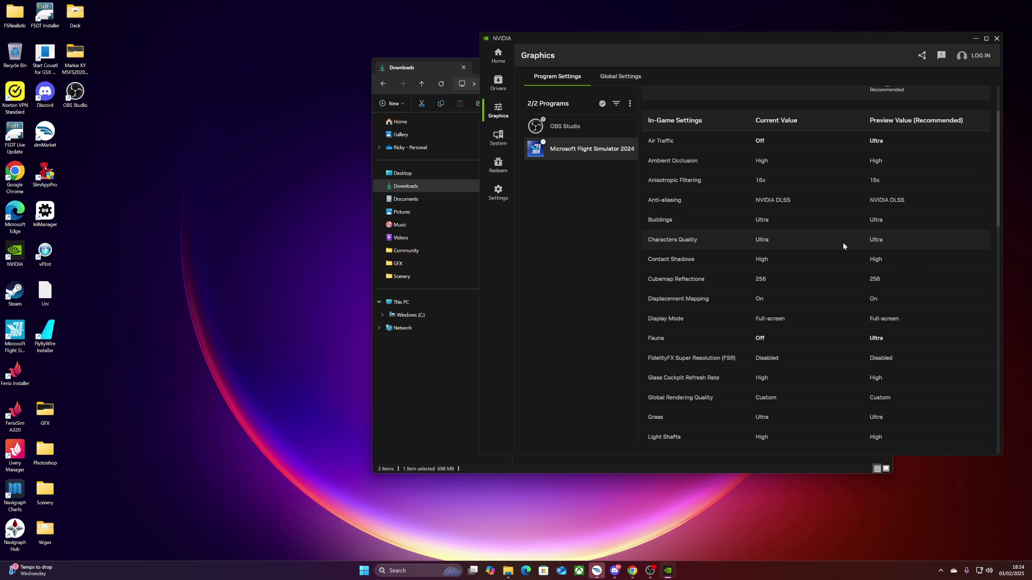
scroll(860, 253, down, 1)
scroll(868, 258, up, 1)
scroll(865, 258, up, 3)
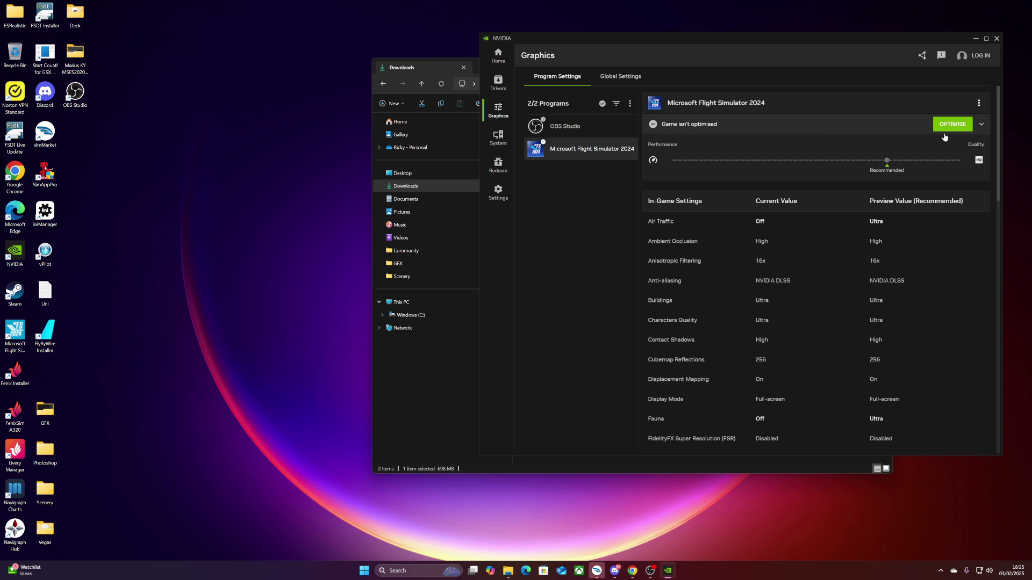
Scroll through Microsoft Flight Simulator 2024's settings down to the Driver Settings section
scroll(940, 153, down, 1)
scroll(769, 293, down, 10)
scroll(769, 291, up, 6)
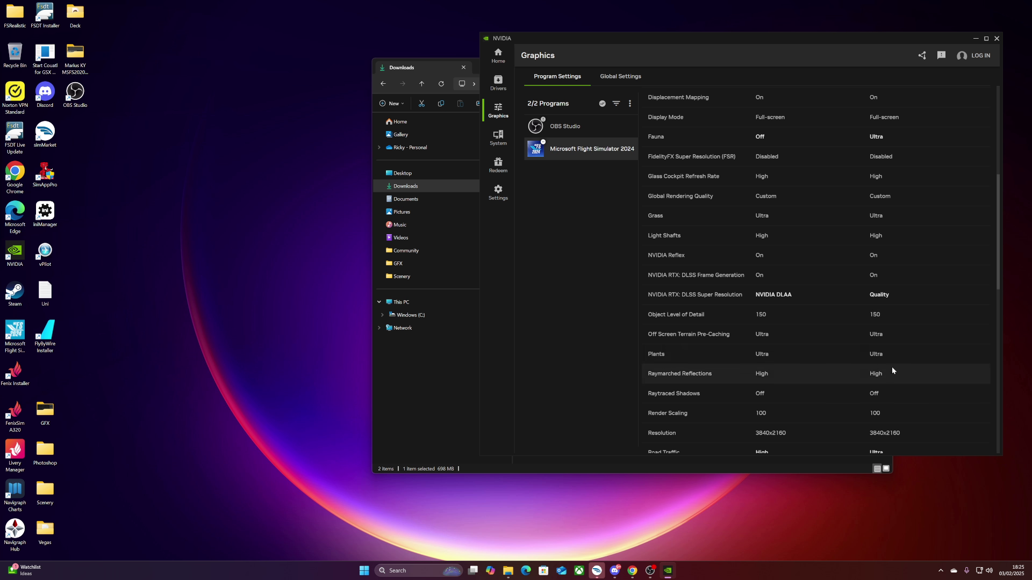
scroll(893, 365, up, 5)
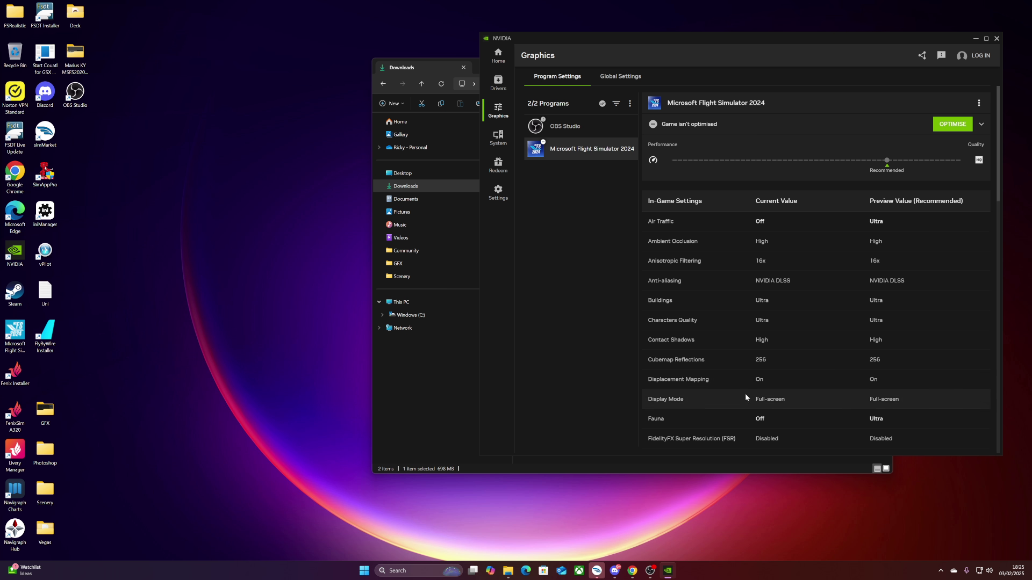
scroll(752, 376, down, 5)
scroll(759, 367, down, 4)
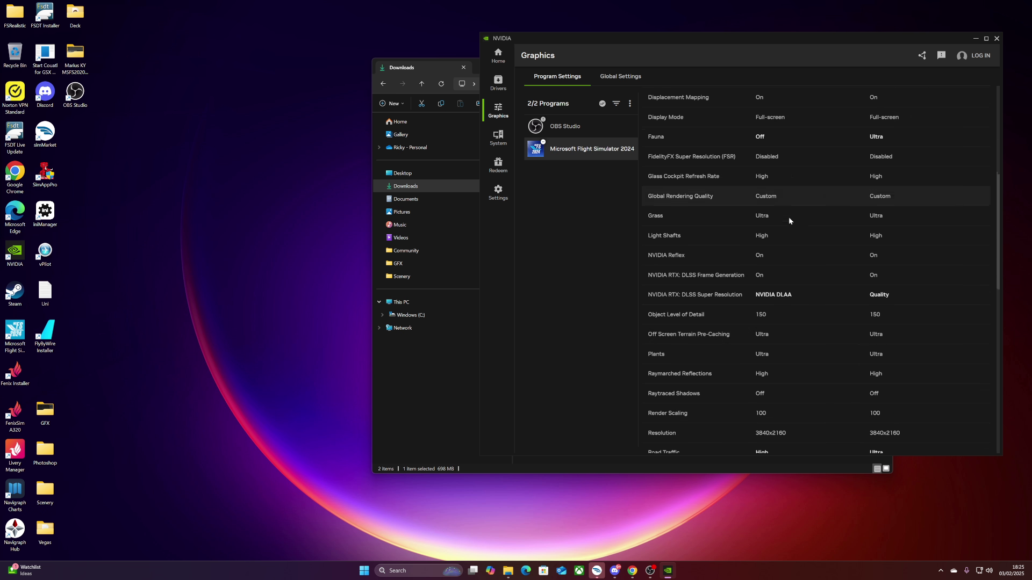
scroll(810, 288, up, 9)
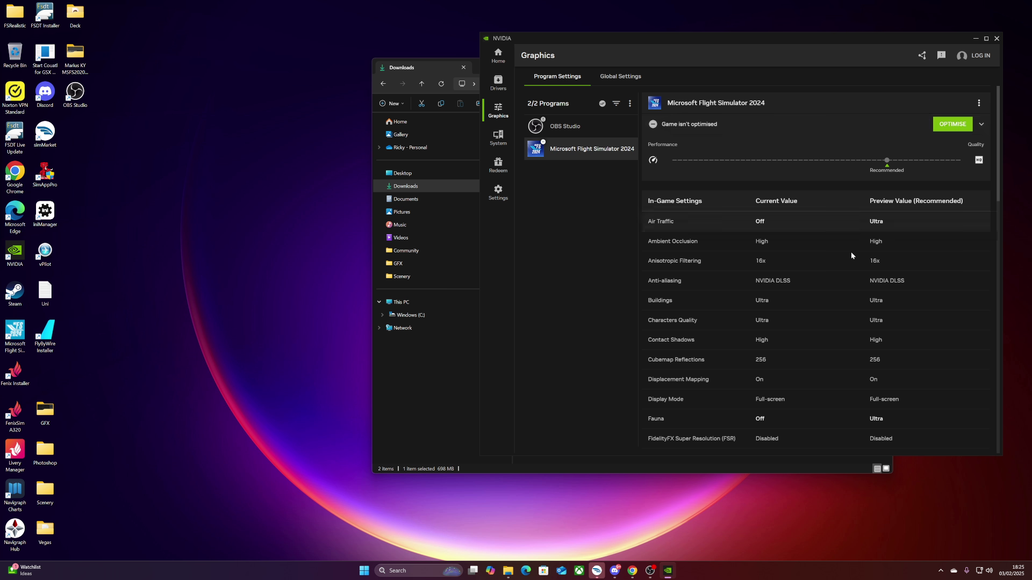
scroll(817, 302, down, 5)
scroll(818, 304, down, 10)
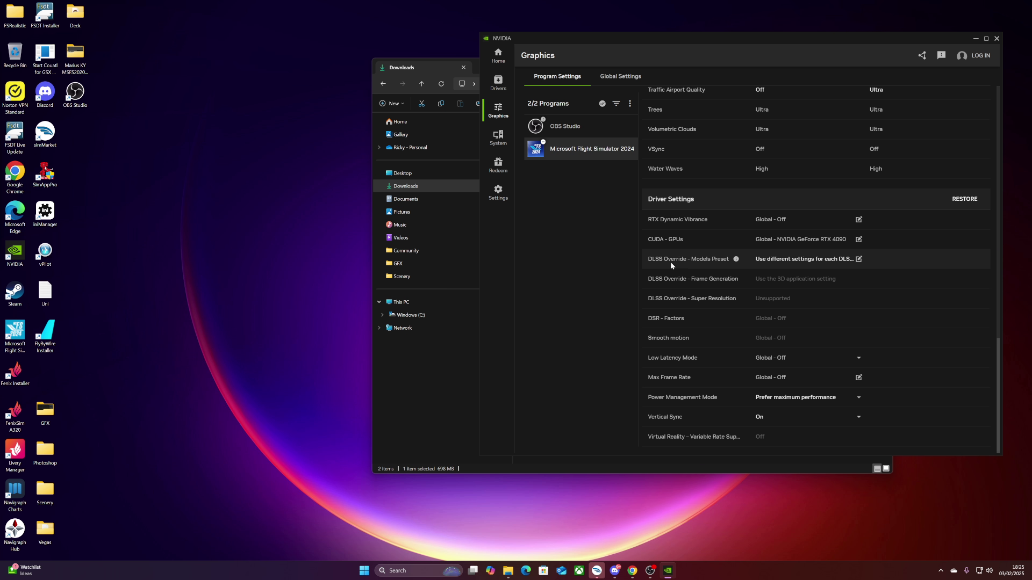
Open the DLSS Override - Models Preset dialog, review Frame Generation, and cancel without changes
click(796, 260)
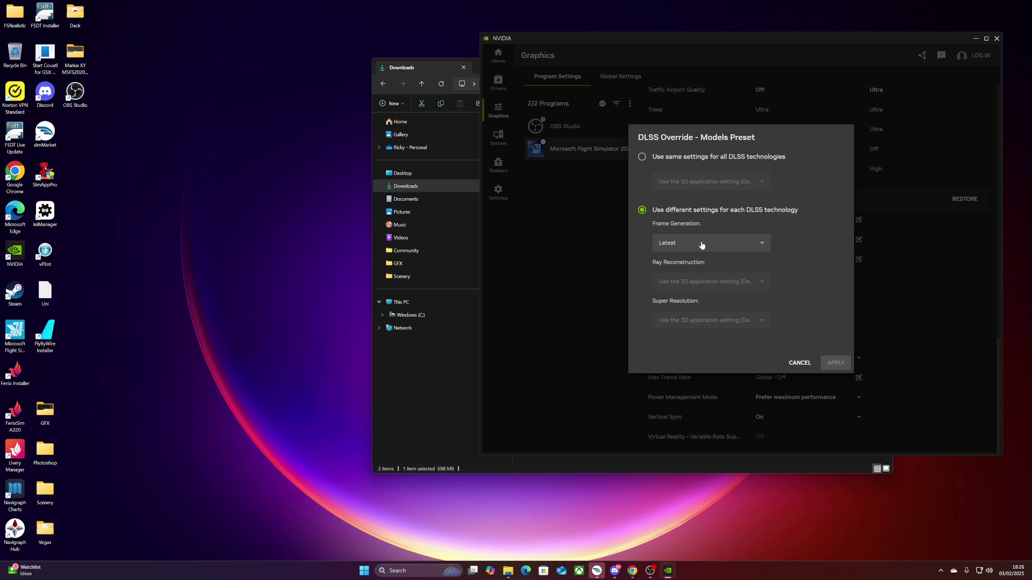
click(806, 364)
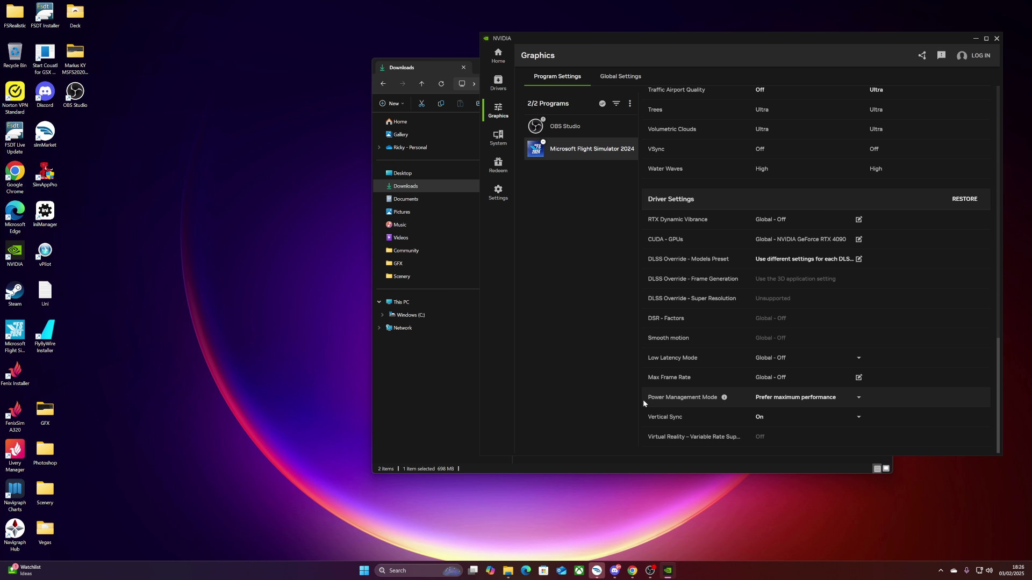
click(790, 398)
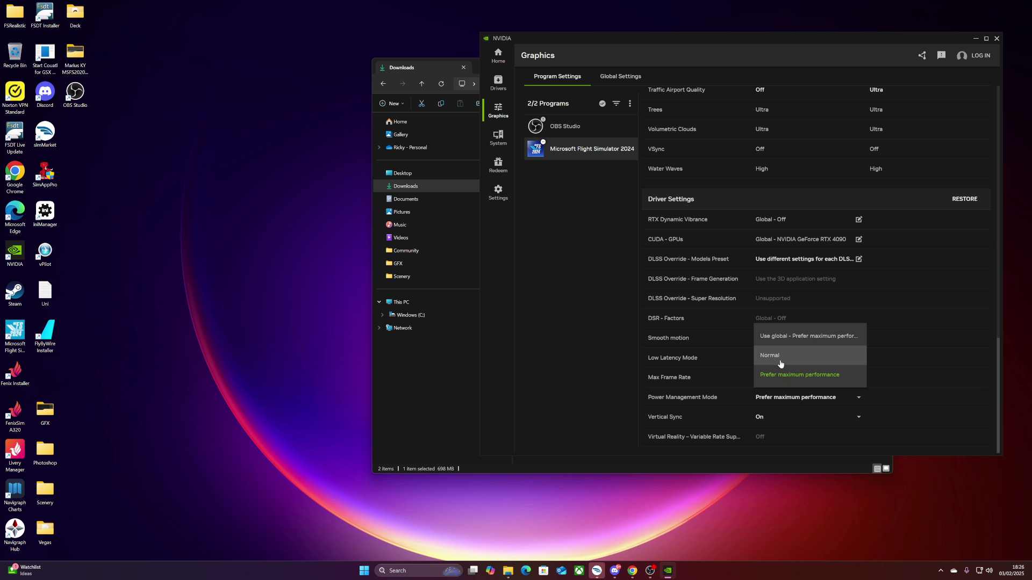
click(591, 426)
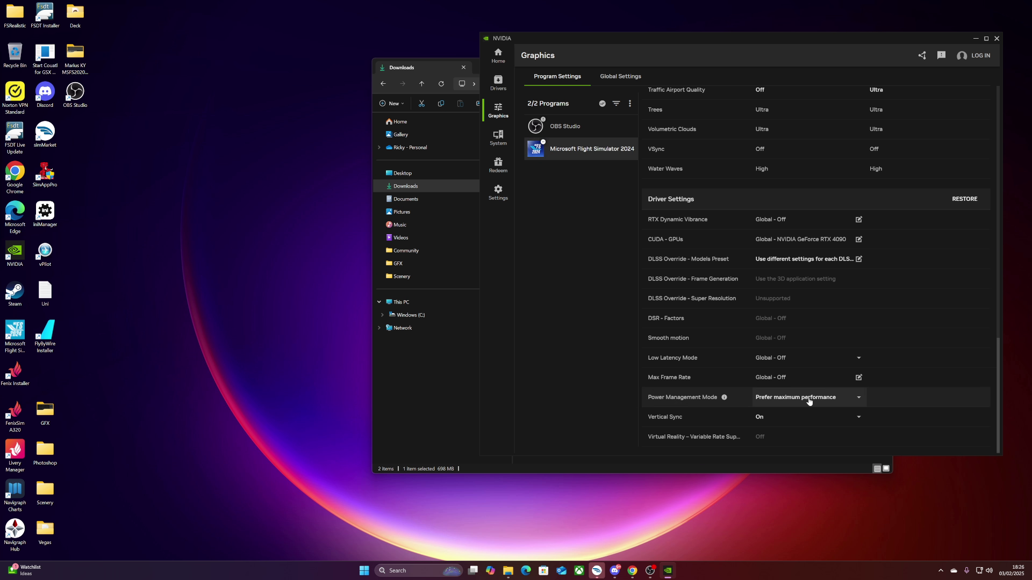
Switch to Global Settings to view driver defaults like Prefer maximum performance and Vertical Sync On
click(619, 77)
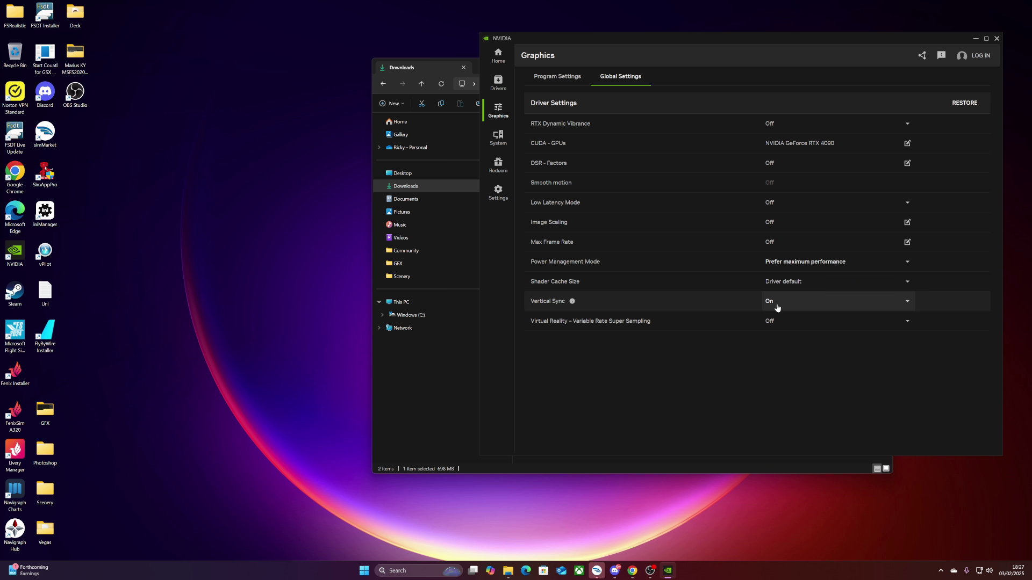
Return to Program Settings, then bring the Downloads window forward and move it up and left
click(556, 77)
click(423, 66)
drag(530, 69, 486, 40)
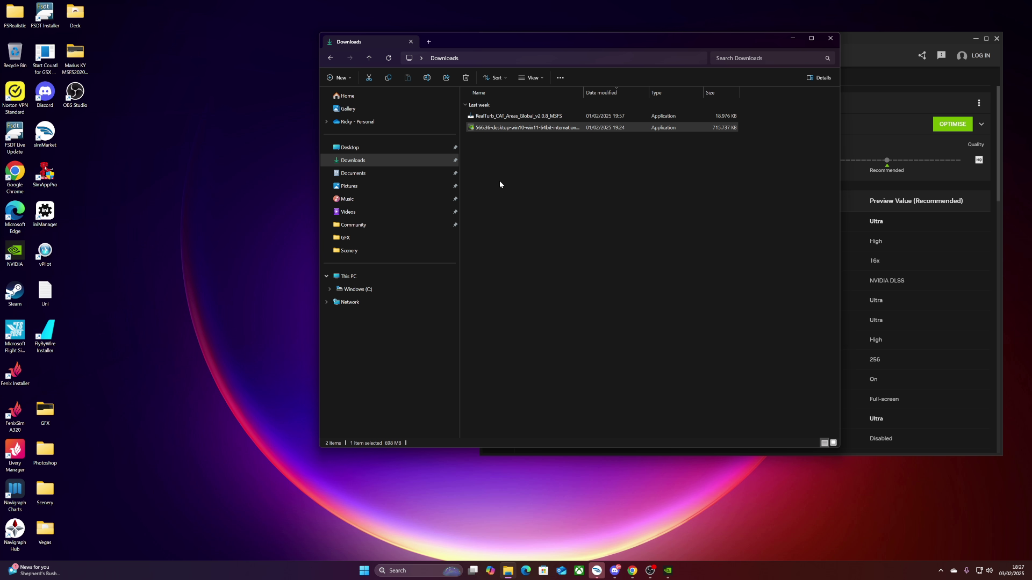
Bring the NVIDIA app forward and browse Microsoft Flight Simulator 2024's driver settings
click(860, 43)
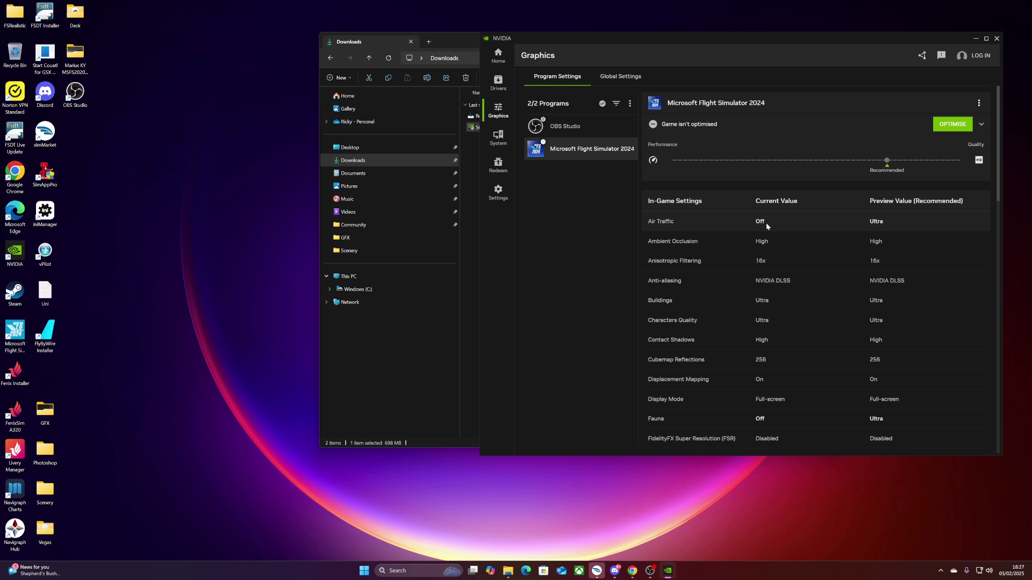
scroll(747, 285, down, 3)
scroll(746, 292, down, 6)
scroll(750, 360, down, 2)
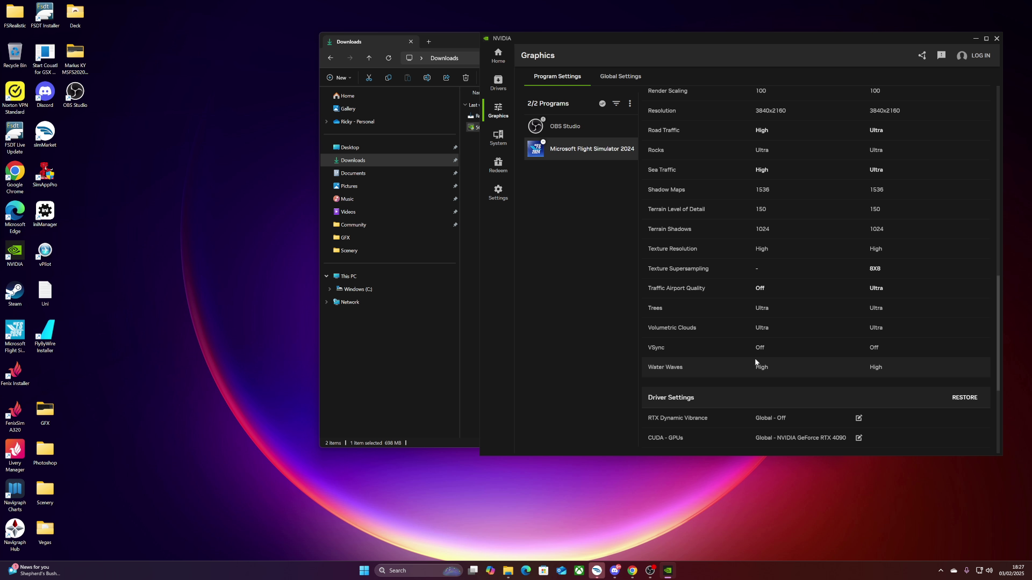
scroll(893, 253, up, 4)
scroll(891, 282, up, 7)
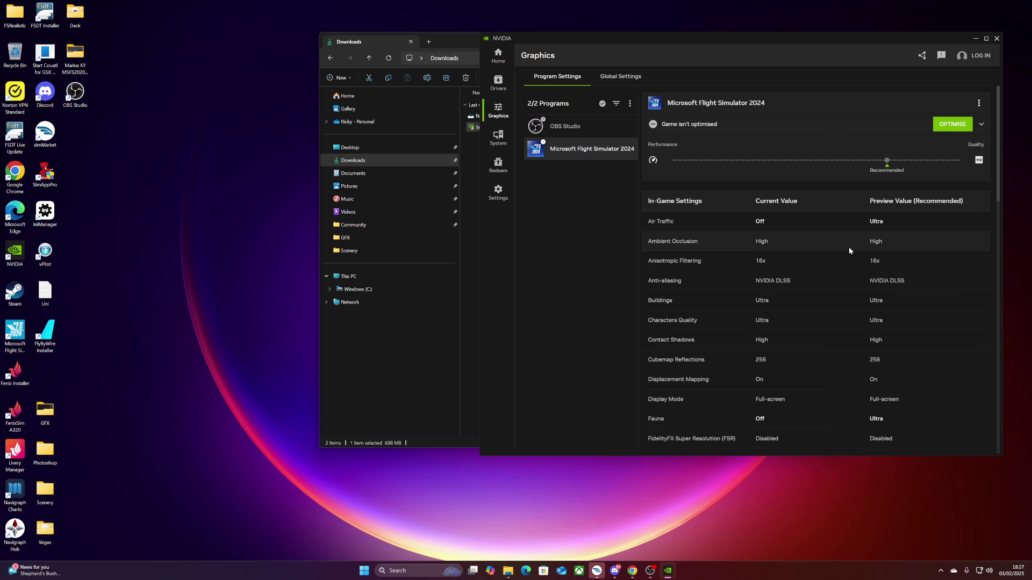
scroll(845, 248, down, 1)
scroll(925, 125, up, 1)
scroll(718, 295, down, 1)
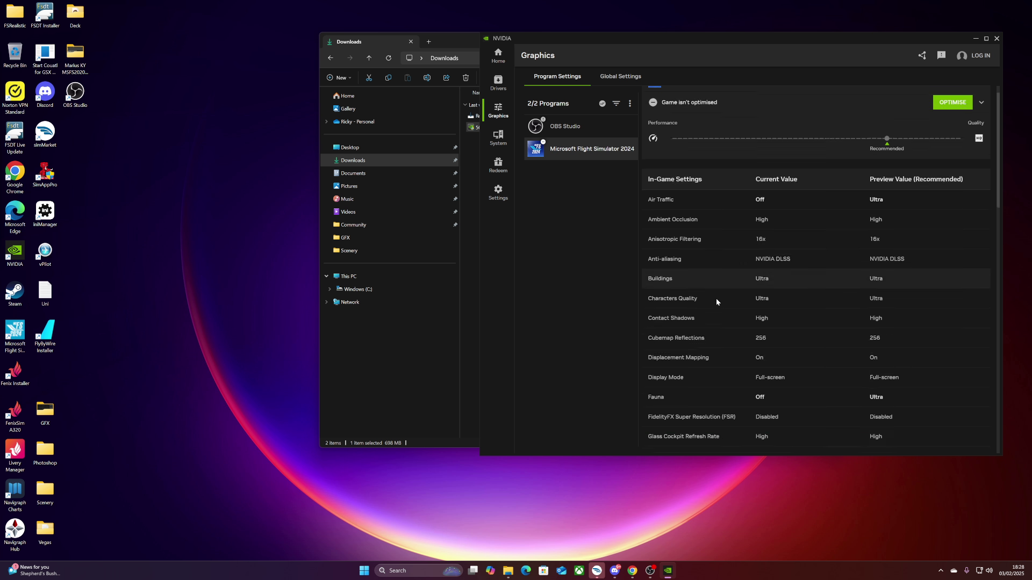
scroll(716, 289, down, 7)
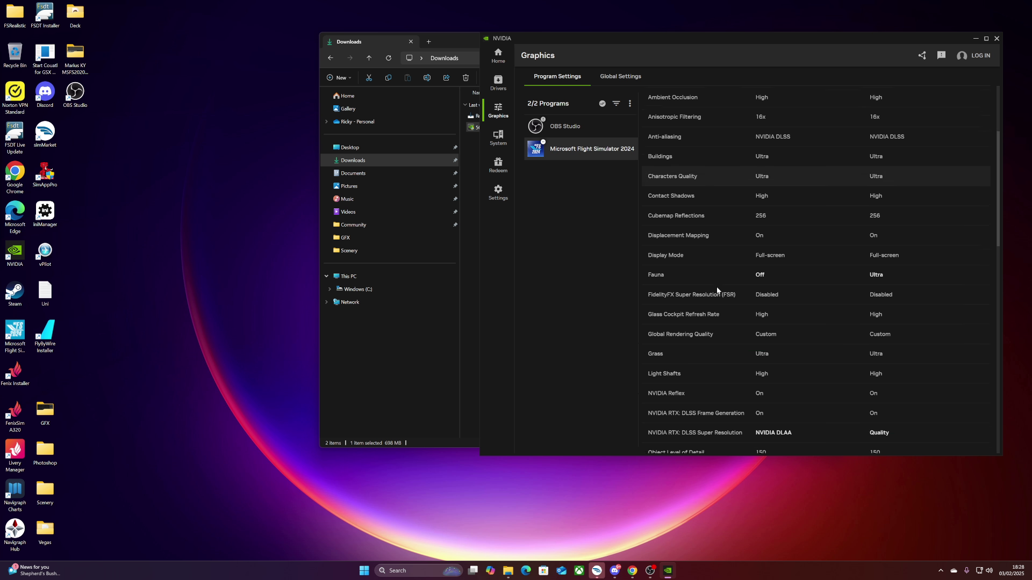
scroll(744, 307, down, 10)
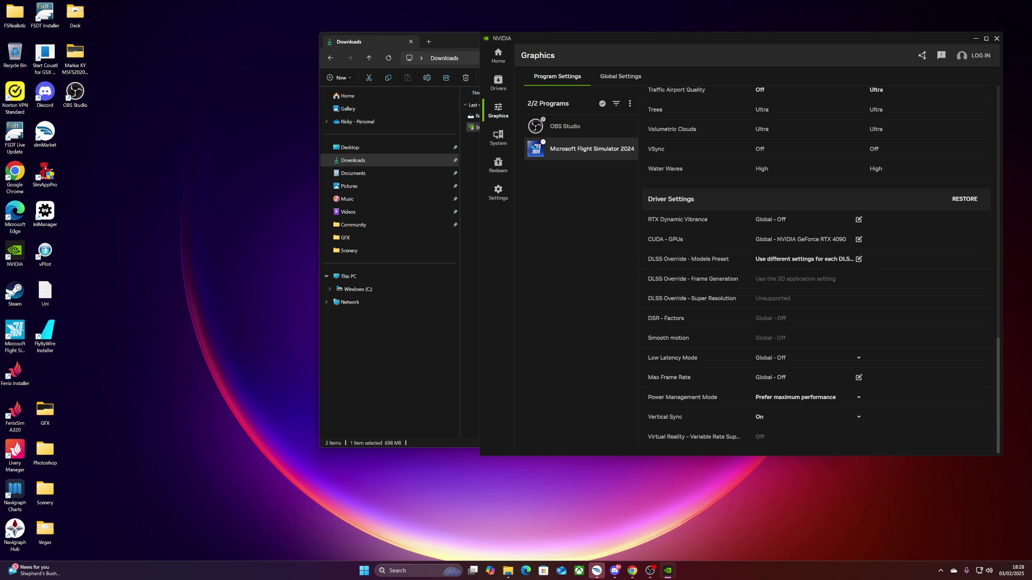
click(632, 571)
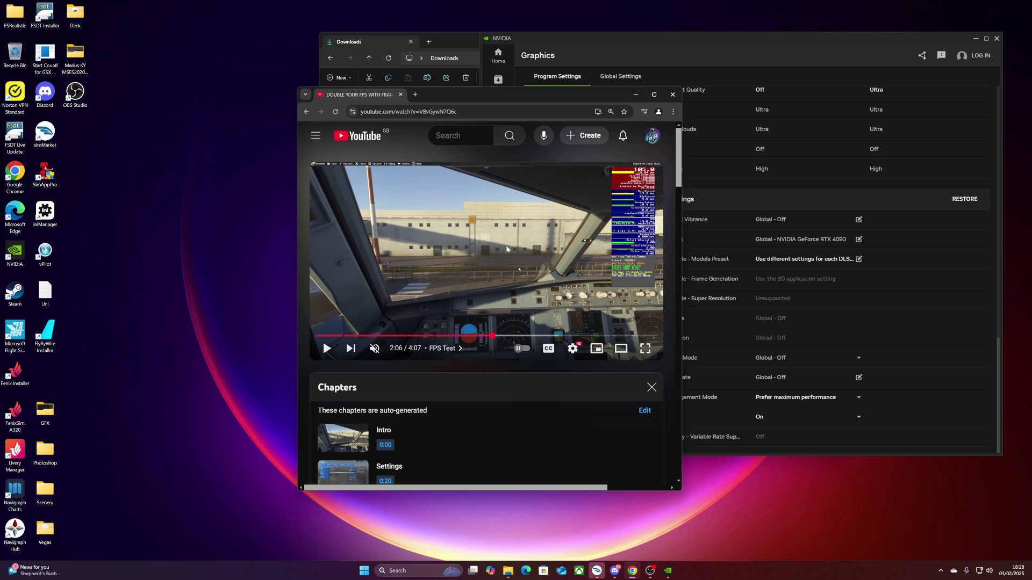
drag(504, 96, 1031, 156)
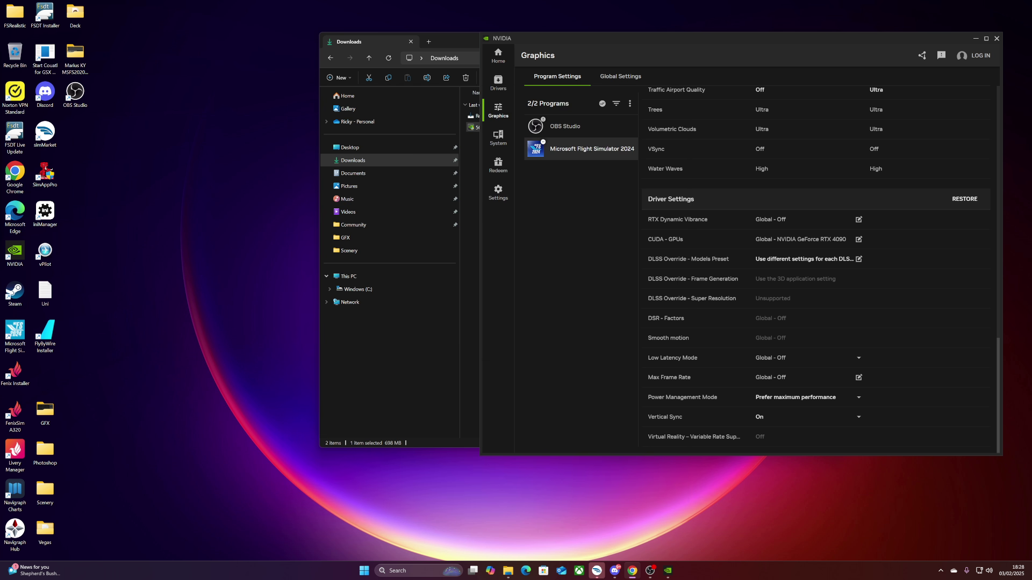